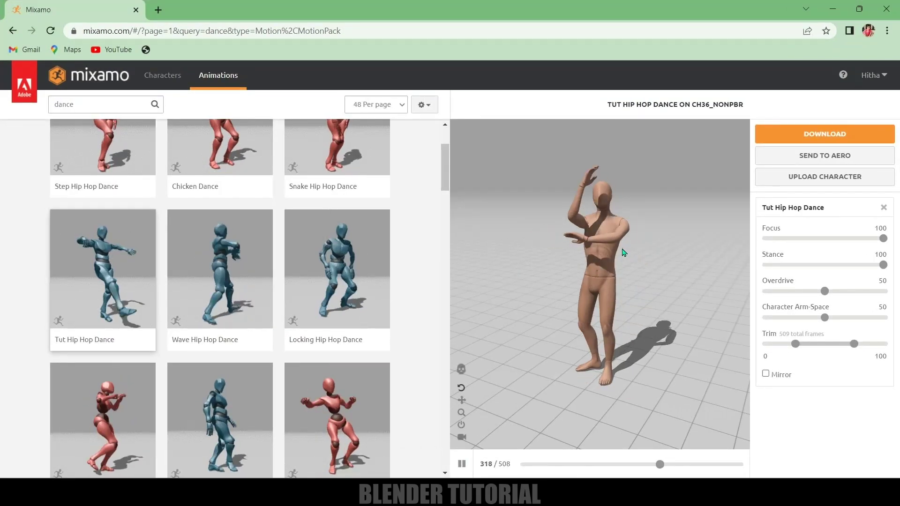
Minimize the Chrome window showing Mixamo to bring the empty Blender scene forward.
{"action": "left_click", "coordinate": [837, 5]}
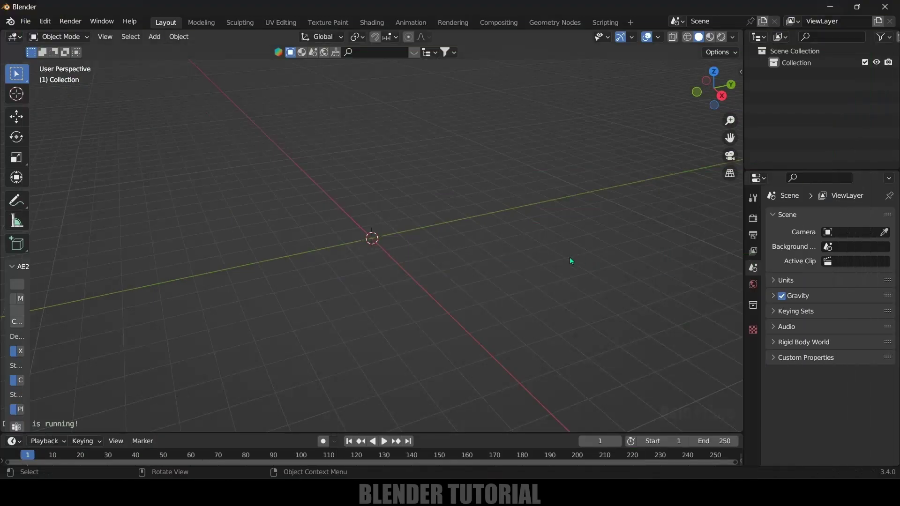
Import the Mixamo dancing character FBX, enlarge it, and apply the body's scale.
{"action": "left_click", "coordinate": [25, 21]}
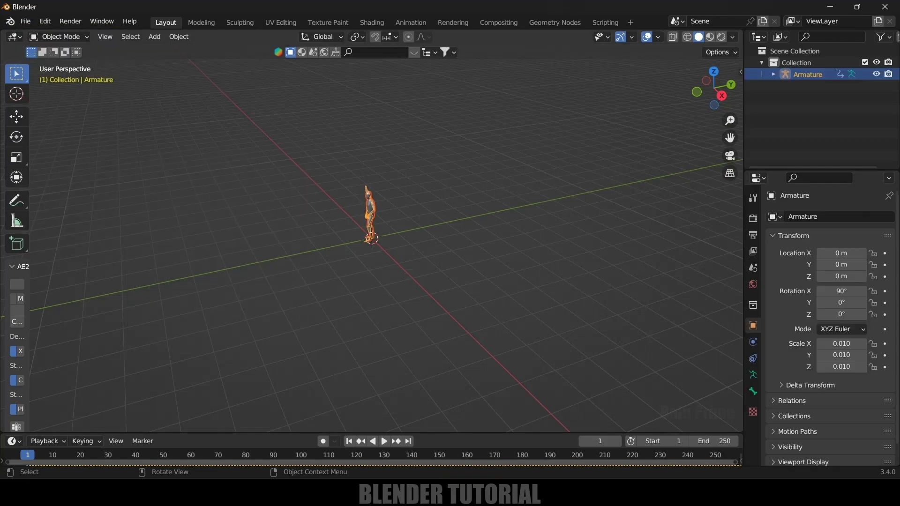
{"action": "key", "text": "s"}
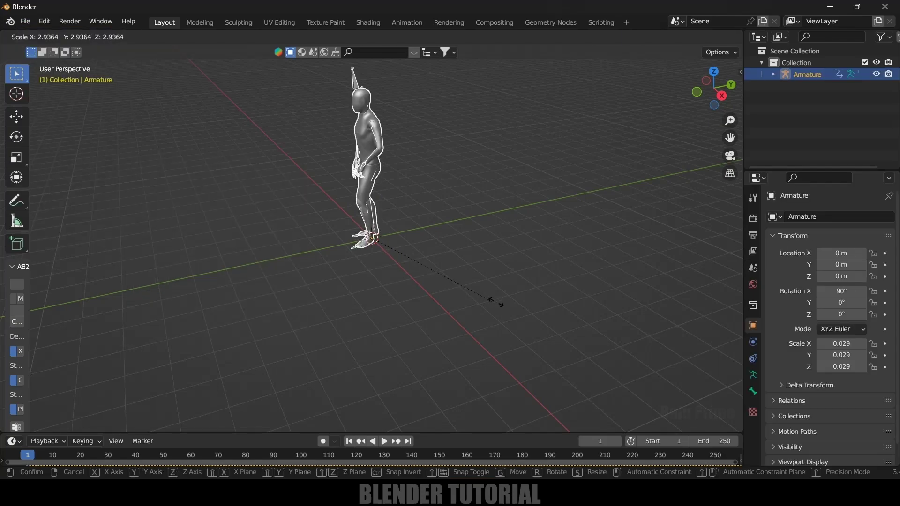
{"action": "left_click", "coordinate": [508, 309]}
{"action": "scroll", "coordinate": [385, 151], "scroll_direction": "up", "scroll_amount": 2}
{"action": "left_click", "coordinate": [380, 160]}
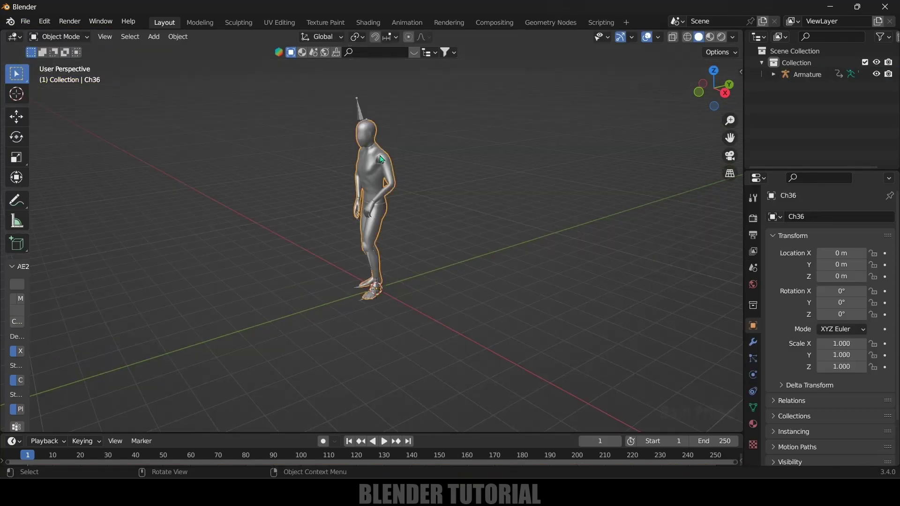
{"action": "left_click", "coordinate": [178, 36]}
{"action": "mouse_move", "coordinate": [205, 97]}
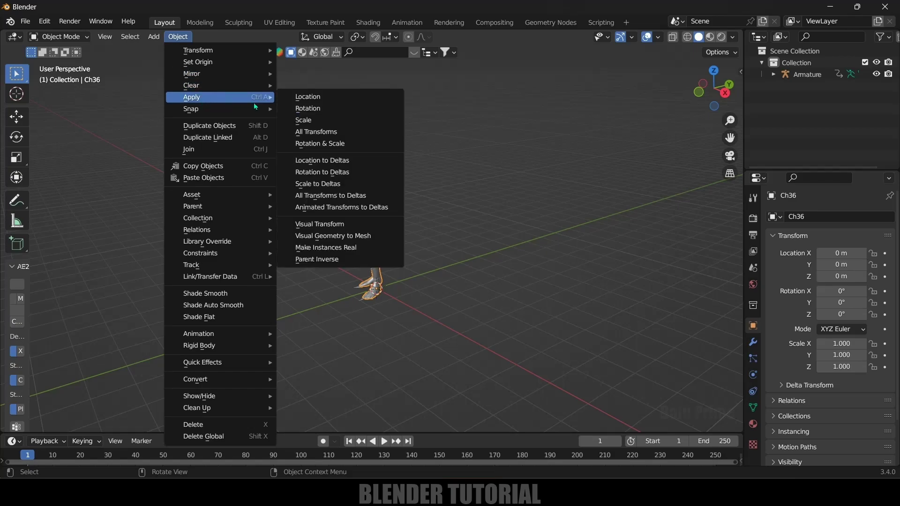
{"action": "left_click", "coordinate": [307, 120]}
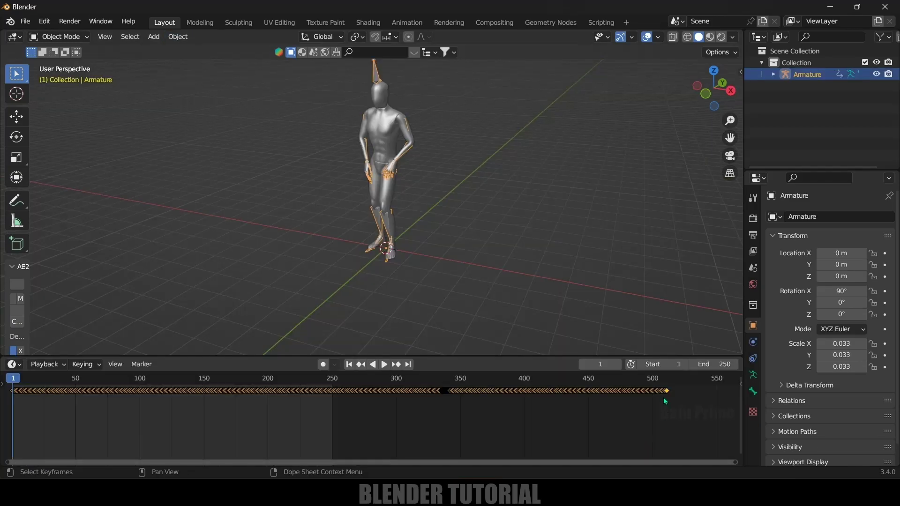
Set the scene's animation End frame to 512.
{"action": "left_click", "coordinate": [677, 379]}
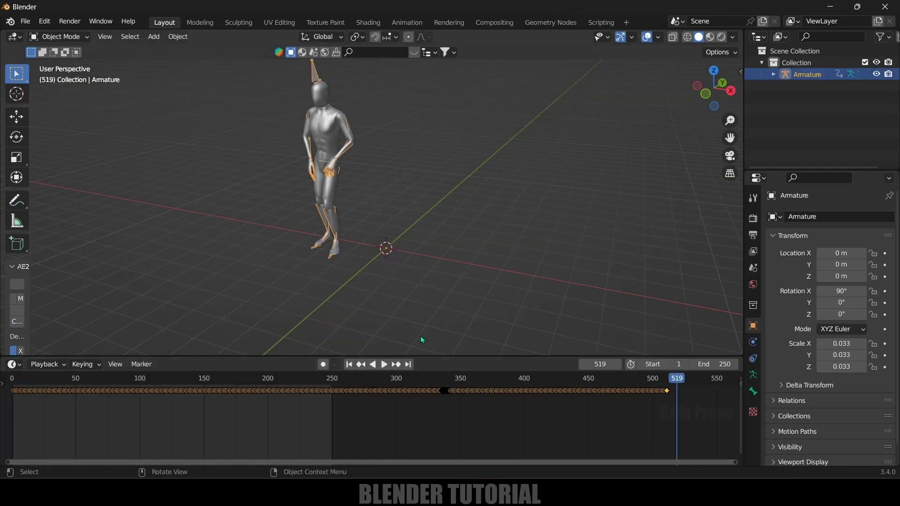
{"action": "left_click", "coordinate": [360, 364]}
{"action": "left_click", "coordinate": [721, 364]}
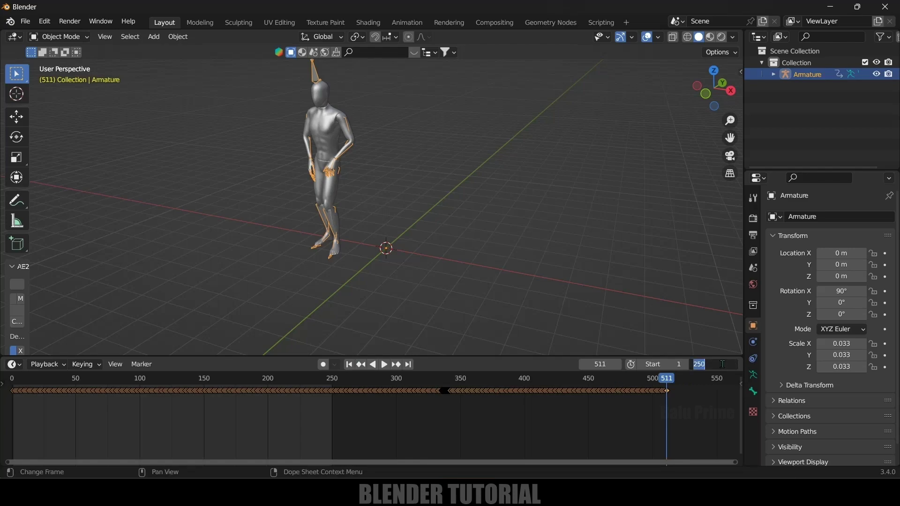
{"action": "type", "text": "512"}
{"action": "key", "text": "Return"}
Hide the armature in the outliner and select the Ch36 body mesh.
{"action": "left_click_drag", "start_coordinate": [352, 357], "coordinate": [352, 411]}
{"action": "left_click", "coordinate": [354, 118]}
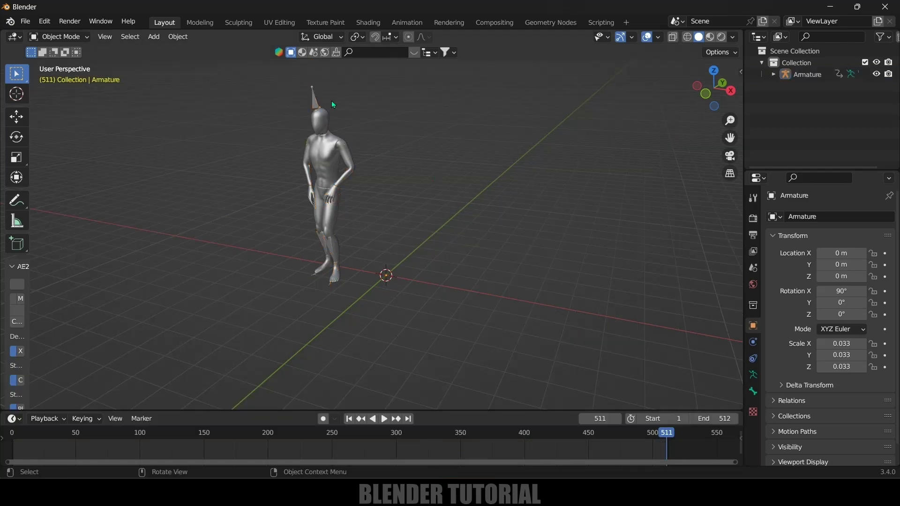
{"action": "left_click", "coordinate": [319, 94]}
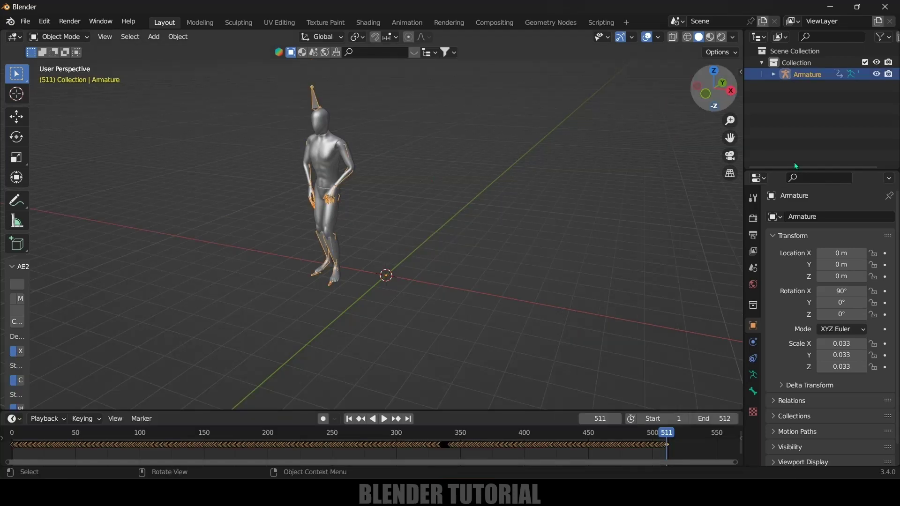
{"action": "left_click", "coordinate": [877, 74]}
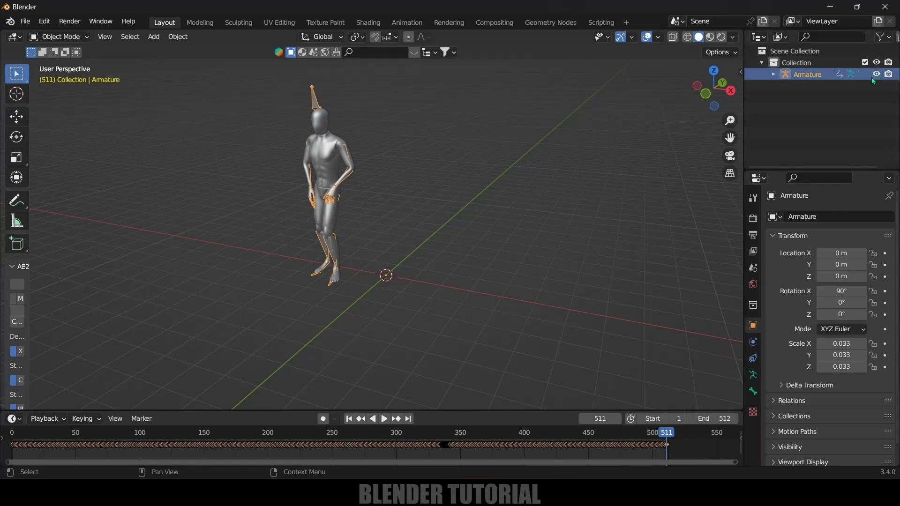
{"action": "left_click", "coordinate": [312, 181]}
{"action": "left_click", "coordinate": [754, 358]}
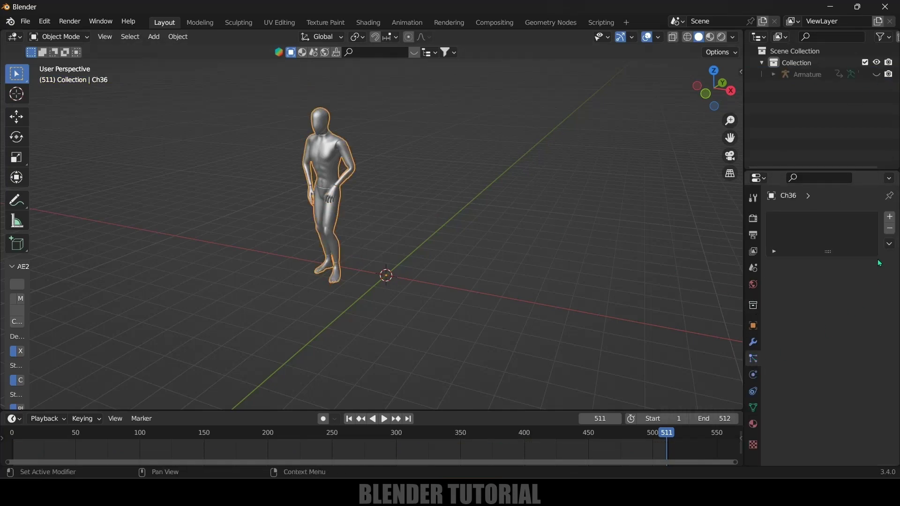
Add a Hair particle system to the body with 0.75 m hair length.
{"action": "left_click", "coordinate": [889, 218]}
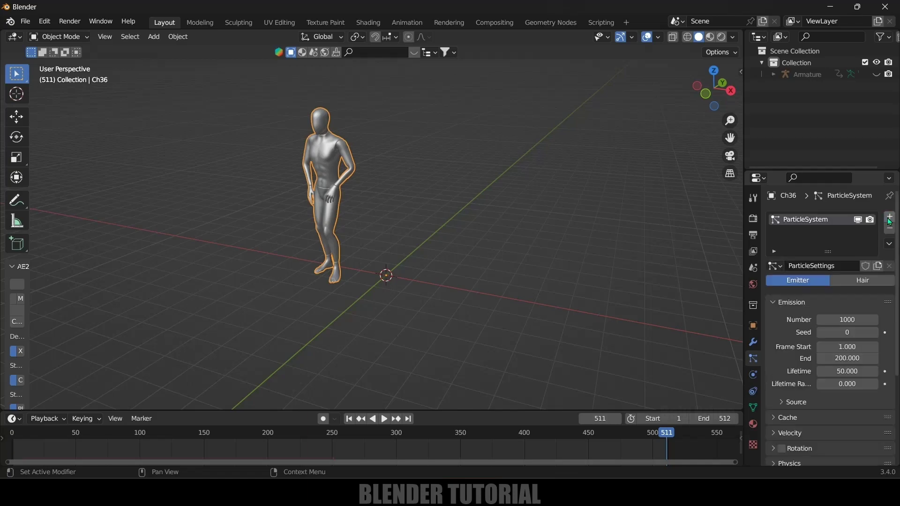
{"action": "left_click", "coordinate": [859, 281]}
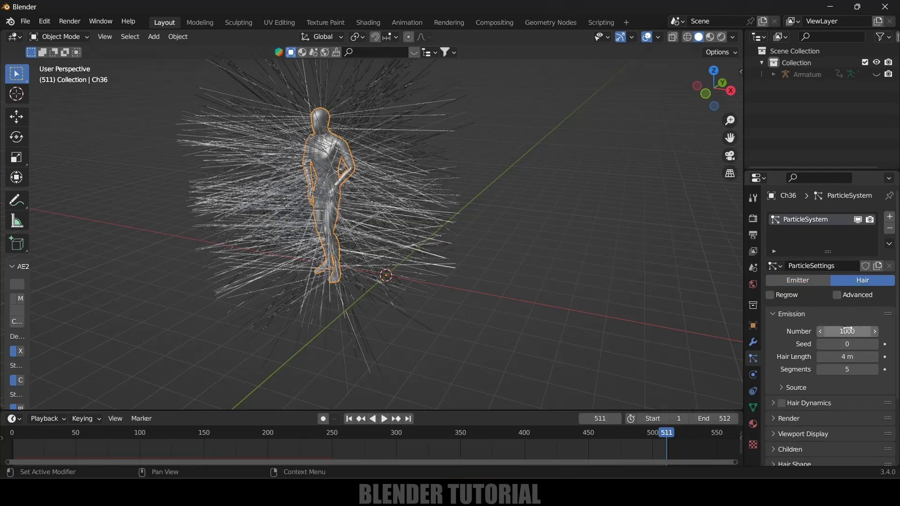
{"action": "left_click", "coordinate": [847, 356]}
{"action": "type", "text": "5"}
{"action": "key", "text": "Return"}
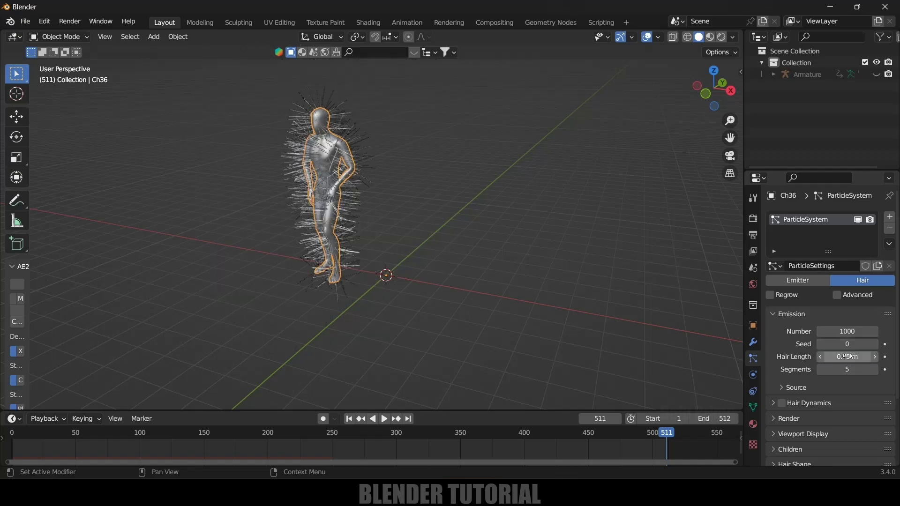
{"action": "scroll", "coordinate": [835, 345], "scroll_direction": "down", "scroll_amount": 3}
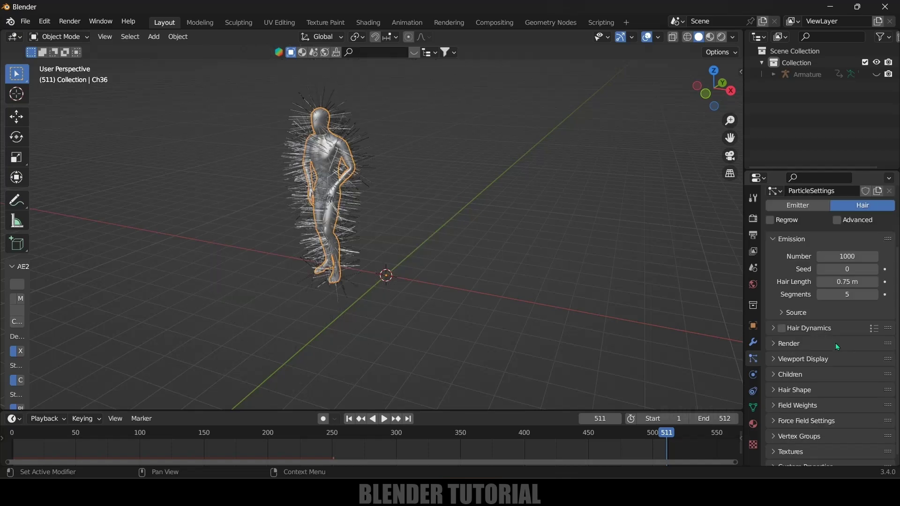
Enable Hair Dynamics, Advanced particle settings and particle Rotation.
{"action": "left_click", "coordinate": [783, 328]}
{"action": "left_click", "coordinate": [837, 220]}
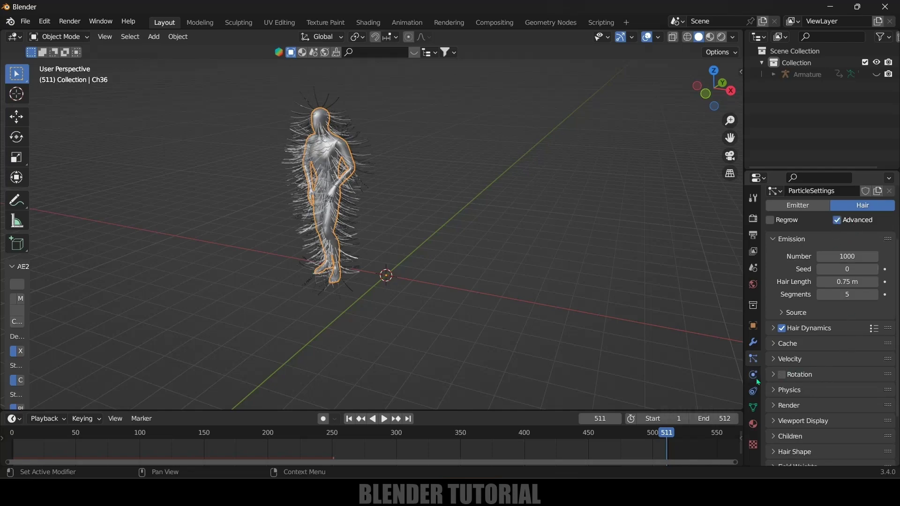
{"action": "scroll", "coordinate": [809, 366], "scroll_direction": "down", "scroll_amount": 2}
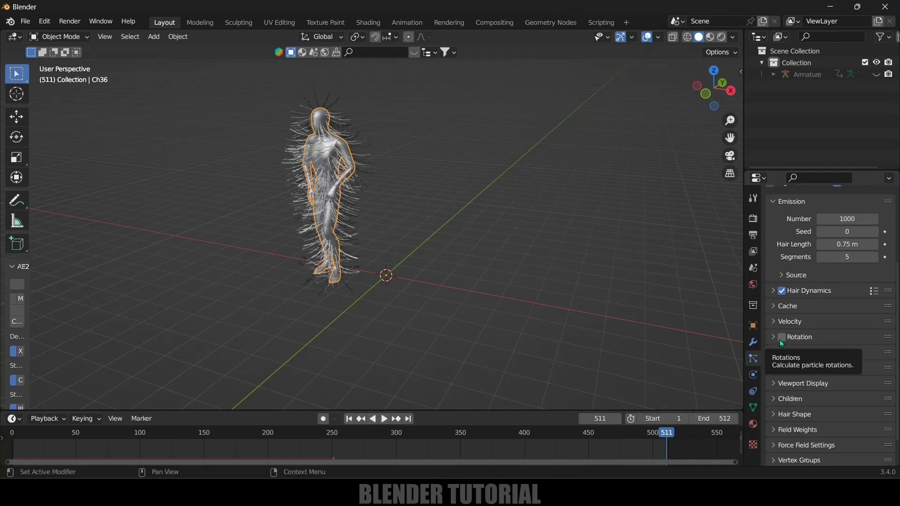
{"action": "left_click", "coordinate": [781, 338]}
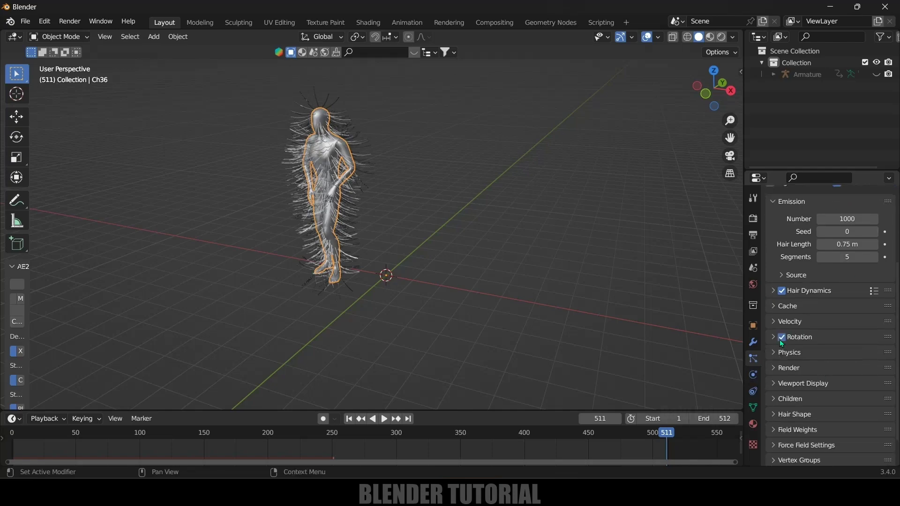
{"action": "left_click", "coordinate": [773, 308]}
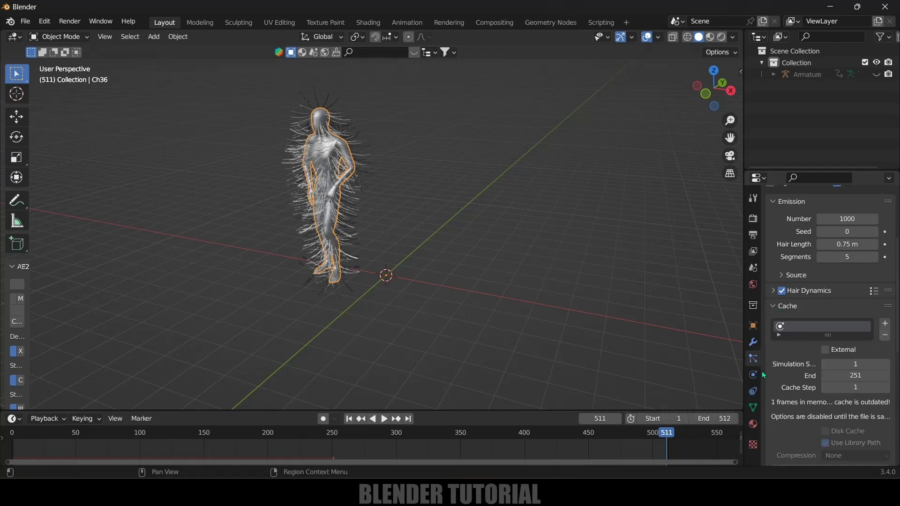
Set the hair simulation cache End frame to 511.
{"action": "left_click", "coordinate": [859, 378]}
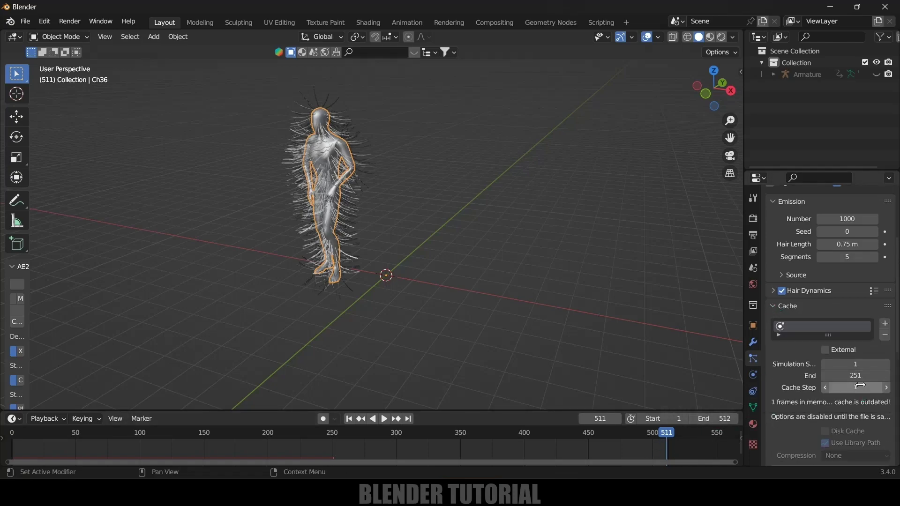
{"action": "type", "text": "1"}
{"action": "key", "text": "Return"}
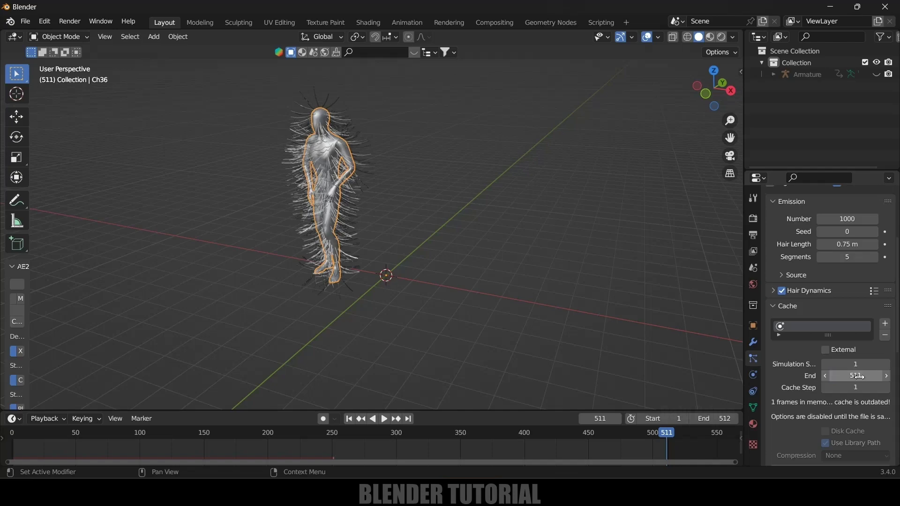
{"action": "scroll", "coordinate": [817, 307], "scroll_direction": "down", "scroll_amount": 10}
{"action": "left_click", "coordinate": [791, 365]}
{"action": "scroll", "coordinate": [841, 375], "scroll_direction": "down", "scroll_amount": 1}
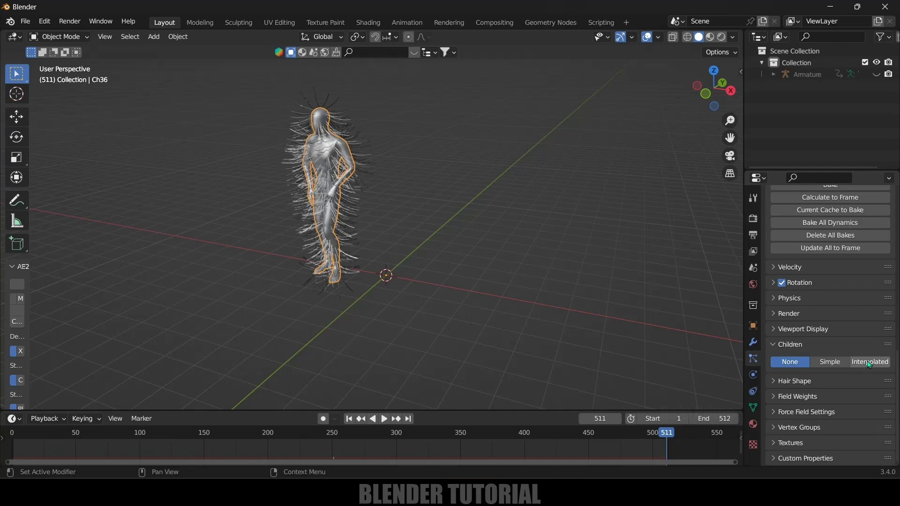
Switch the hair to Interpolated children and bring up the Kink type options.
{"action": "left_click", "coordinate": [870, 364]}
{"action": "scroll", "coordinate": [817, 391], "scroll_direction": "down", "scroll_amount": 2}
{"action": "scroll", "coordinate": [798, 393], "scroll_direction": "down", "scroll_amount": 3}
{"action": "left_click", "coordinate": [783, 362]}
{"action": "scroll", "coordinate": [783, 366], "scroll_direction": "down", "scroll_amount": 1}
{"action": "left_click", "coordinate": [838, 361]}
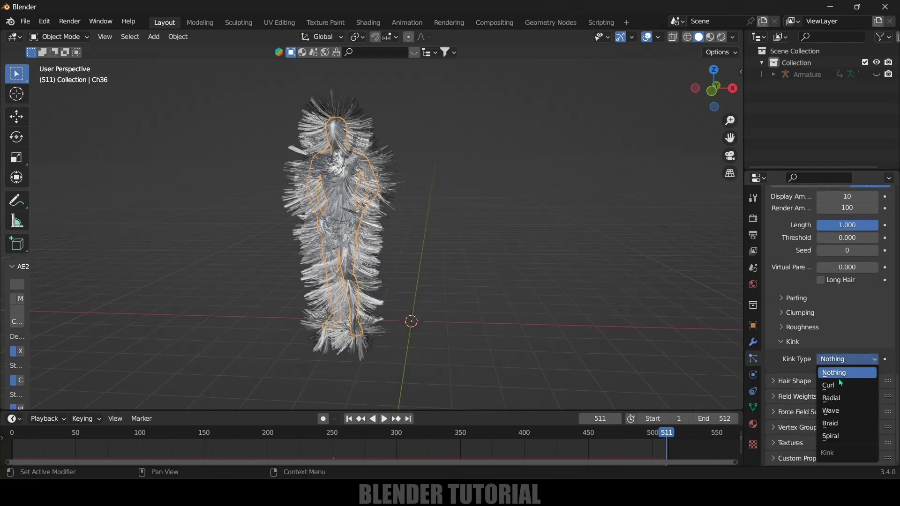
{"action": "left_click", "coordinate": [835, 377]}
{"action": "left_click", "coordinate": [838, 359]}
At frame 1, preview Curl and Wave kinks, then set Kink back to Nothing.
{"action": "left_click", "coordinate": [350, 419]}
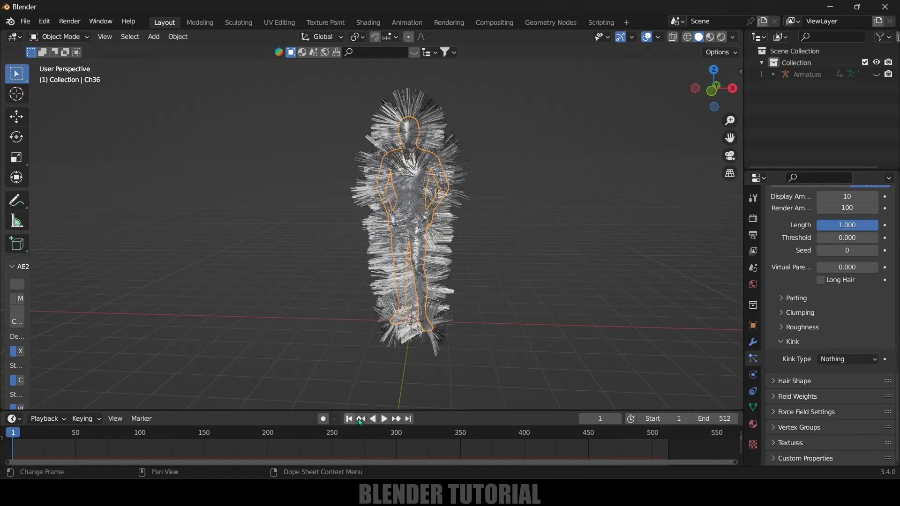
{"action": "left_click", "coordinate": [849, 359]}
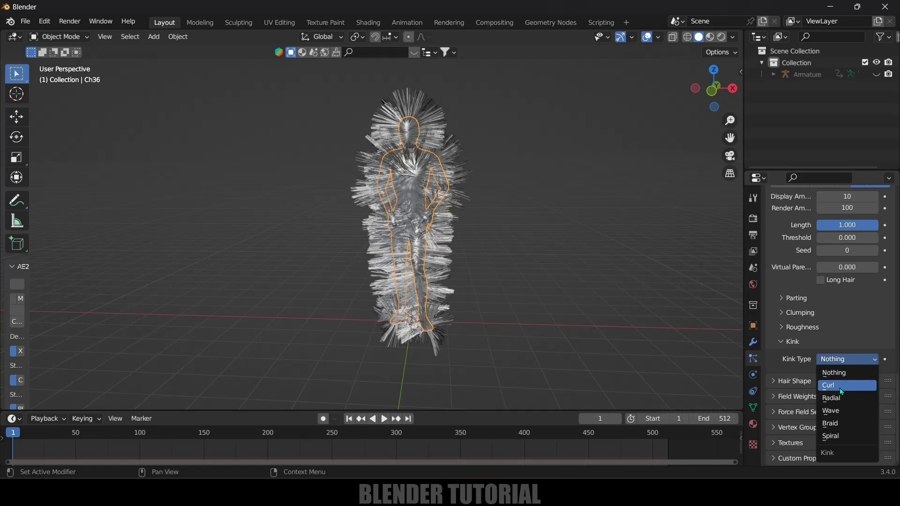
{"action": "left_click", "coordinate": [836, 386]}
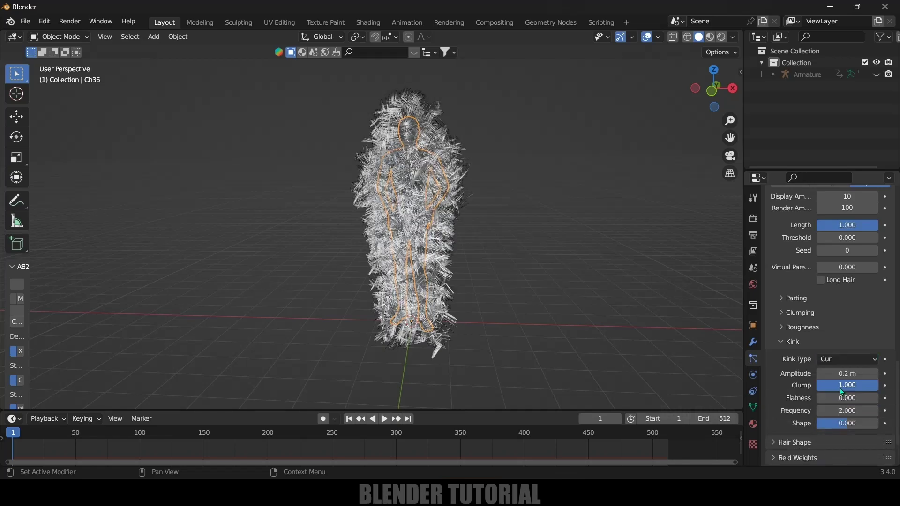
{"action": "left_click", "coordinate": [844, 359]}
{"action": "left_click", "coordinate": [843, 410]}
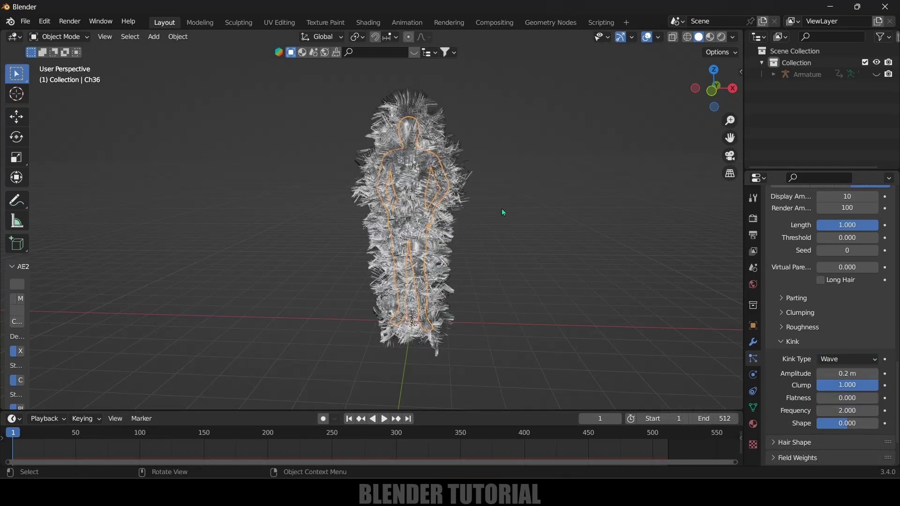
{"action": "left_click", "coordinate": [838, 359]}
{"action": "left_click", "coordinate": [844, 373]}
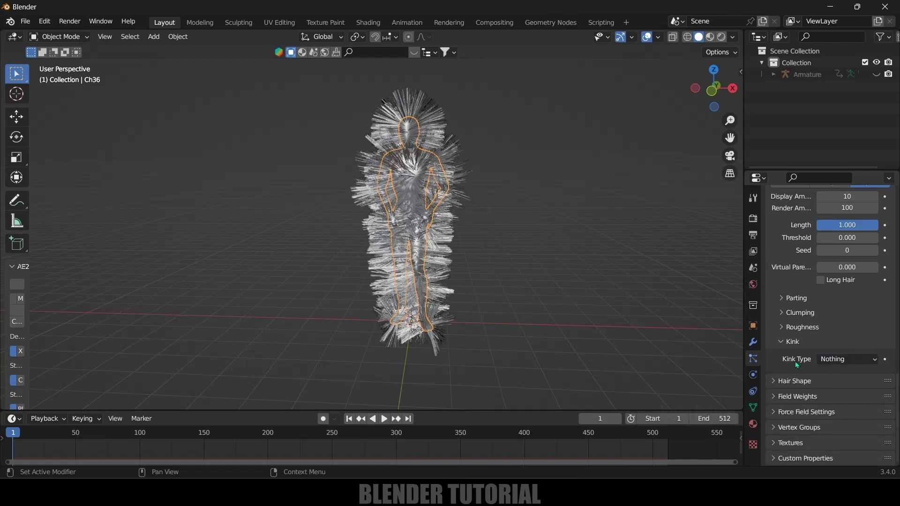
Lower the hair's Gravity field weight to 0.75 under Field Weights.
{"action": "left_click", "coordinate": [780, 397]}
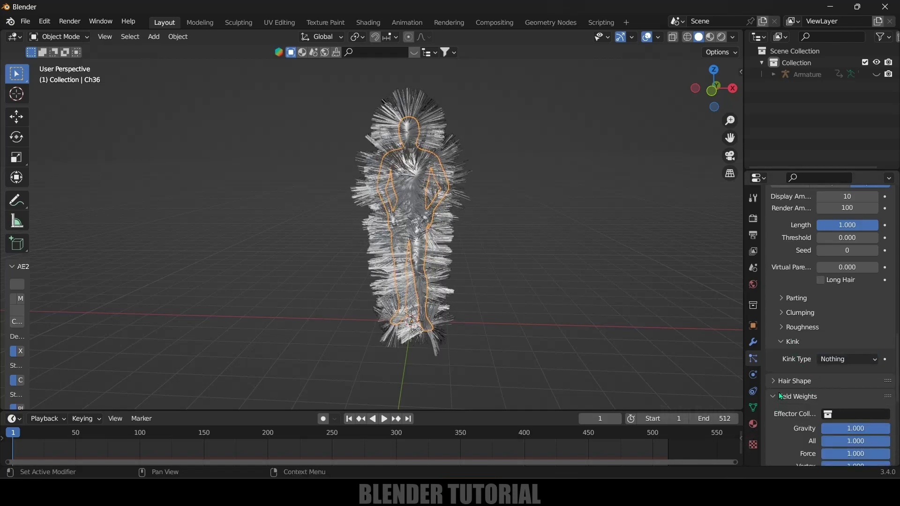
{"action": "left_click", "coordinate": [859, 426]}
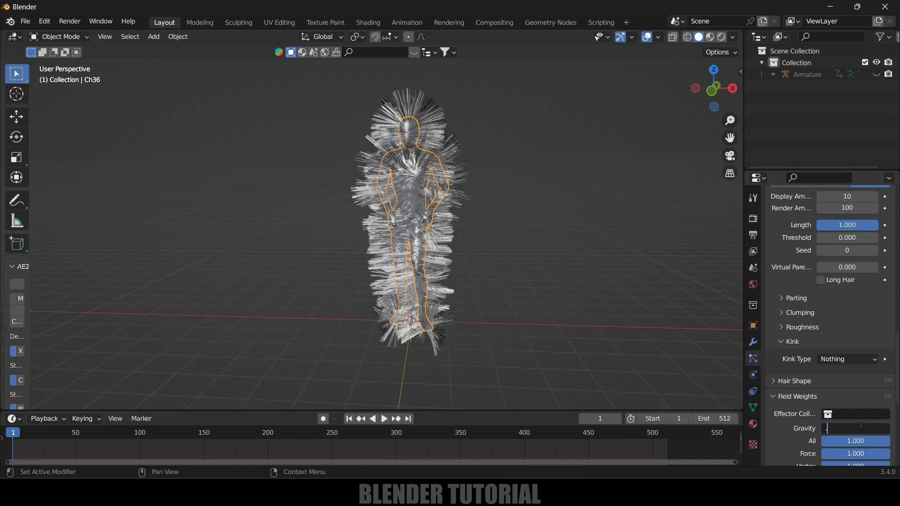
{"action": "type", "text": ".75"}
{"action": "key", "text": "Return"}
{"action": "type", "text": "0.750"}
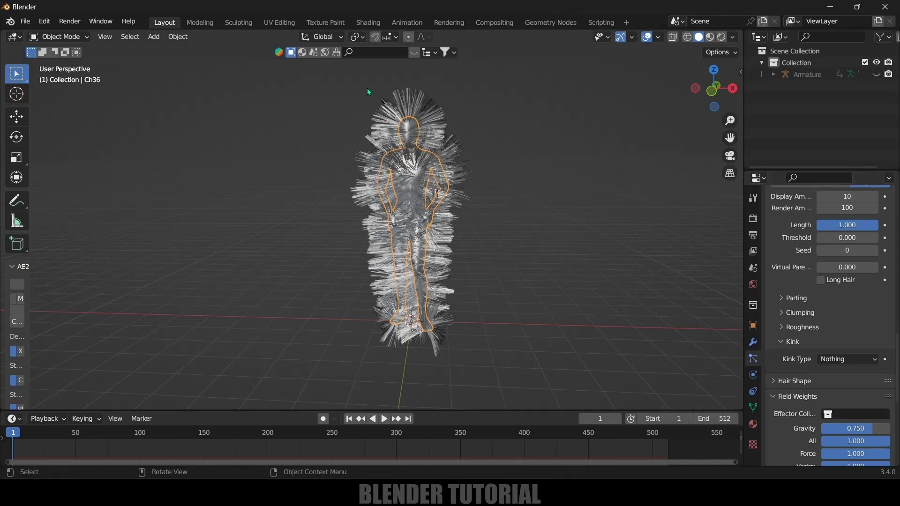
{"action": "middle_click_drag", "start_coordinate": [459, 193], "coordinate": [392, 215]}
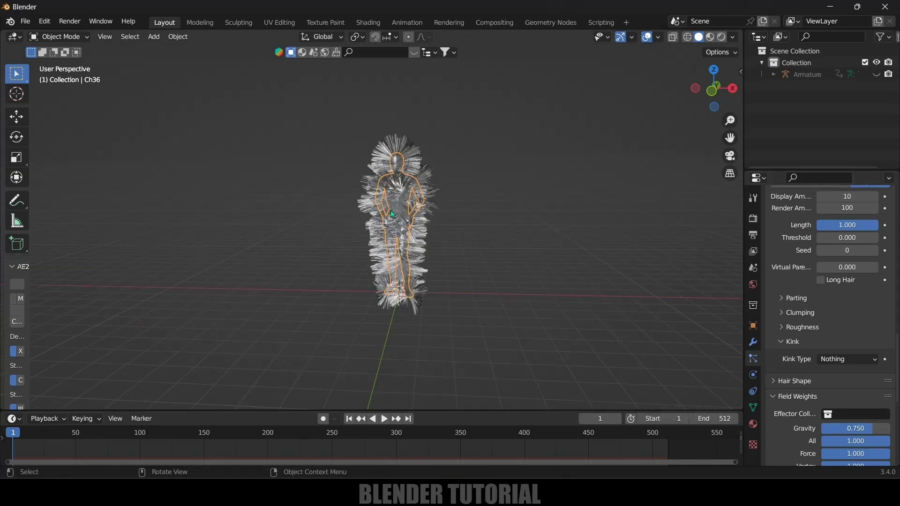
{"action": "left_click", "coordinate": [156, 36]}
{"action": "mouse_move", "coordinate": [171, 50]}
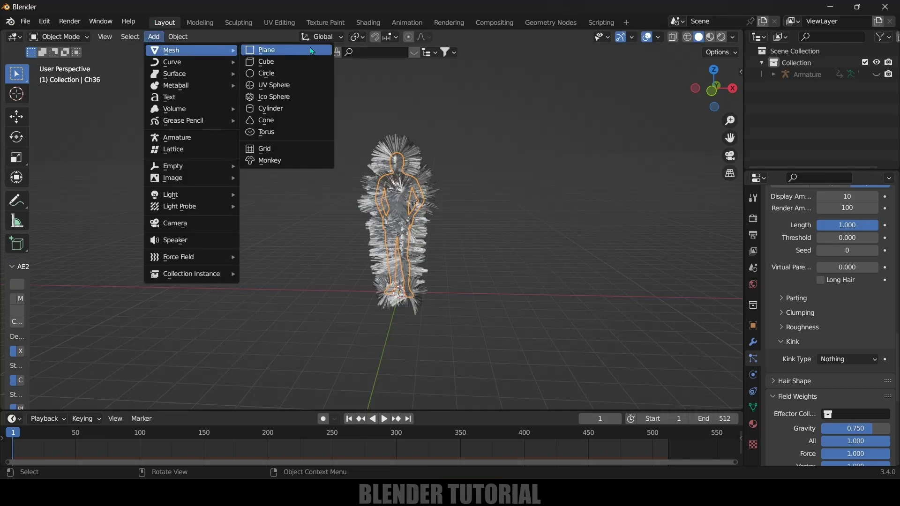
Add a plane, scale it up into a ground floor, and give it Collision physics.
{"action": "left_click", "coordinate": [281, 51]}
{"action": "key", "text": "s"}
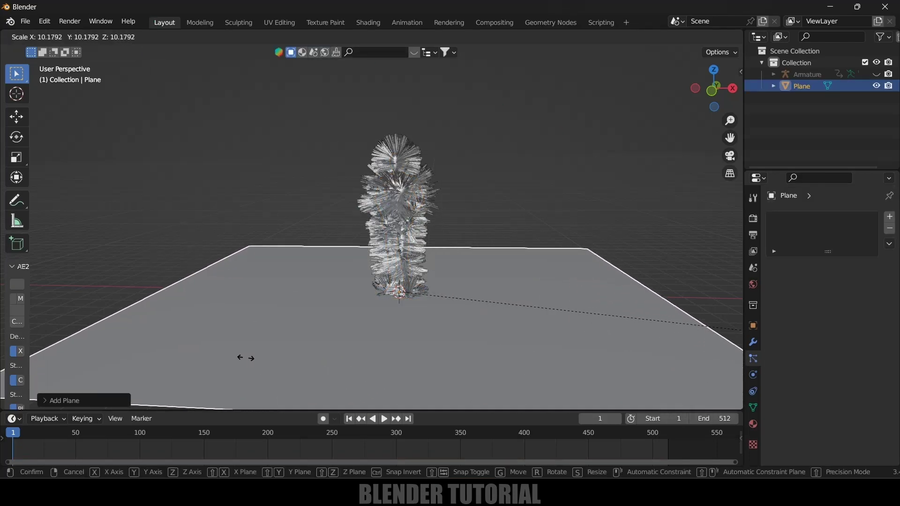
{"action": "left_click", "coordinate": [242, 358]}
{"action": "key", "text": "alt+a"}
{"action": "left_click", "coordinate": [628, 331]}
{"action": "left_click", "coordinate": [753, 375]}
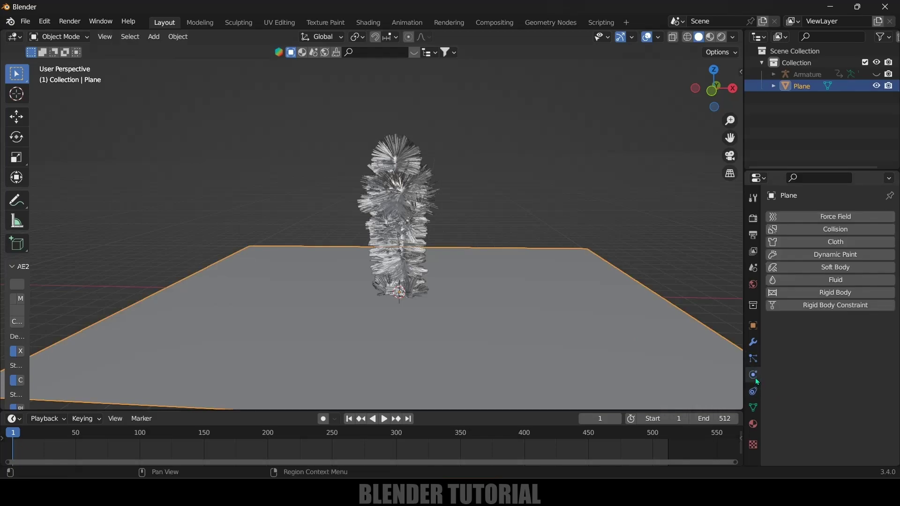
{"action": "left_click", "coordinate": [844, 229]}
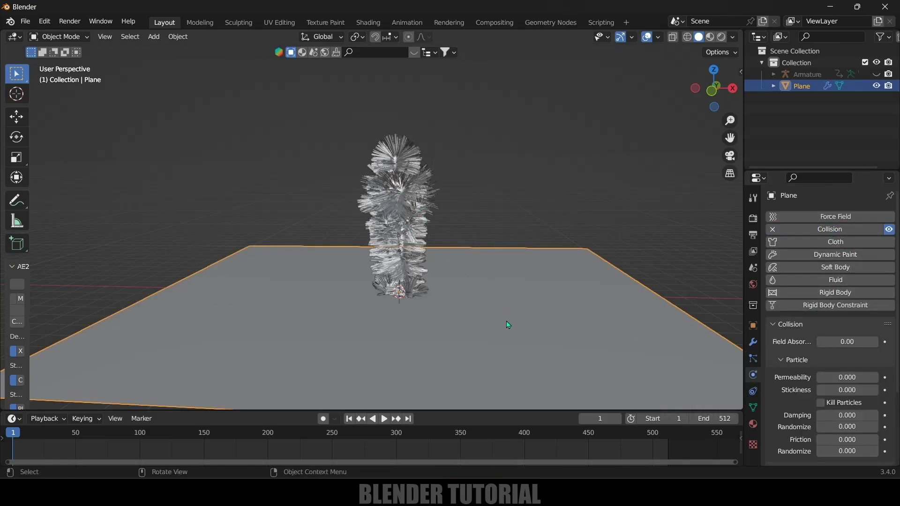
{"action": "scroll", "coordinate": [830, 295], "scroll_direction": "up", "scroll_amount": 5}
{"action": "scroll", "coordinate": [230, 264], "scroll_direction": "up", "scroll_amount": 5}
{"action": "scroll", "coordinate": [231, 264], "scroll_direction": "up", "scroll_amount": 3}
On the Ch36 character, turn off Show Emitter in the particle Render settings.
{"action": "left_click", "coordinate": [250, 287]}
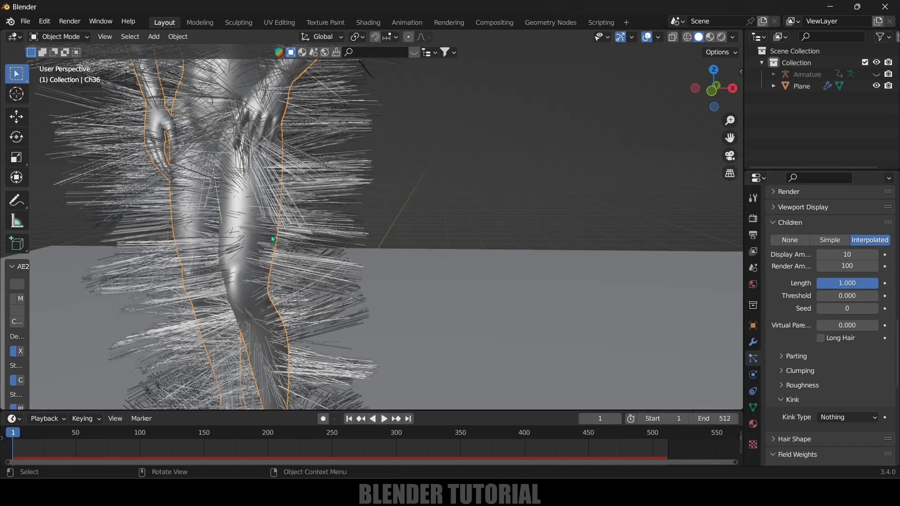
{"action": "scroll", "coordinate": [813, 352], "scroll_direction": "up", "scroll_amount": 3}
{"action": "scroll", "coordinate": [814, 352], "scroll_direction": "up", "scroll_amount": 2}
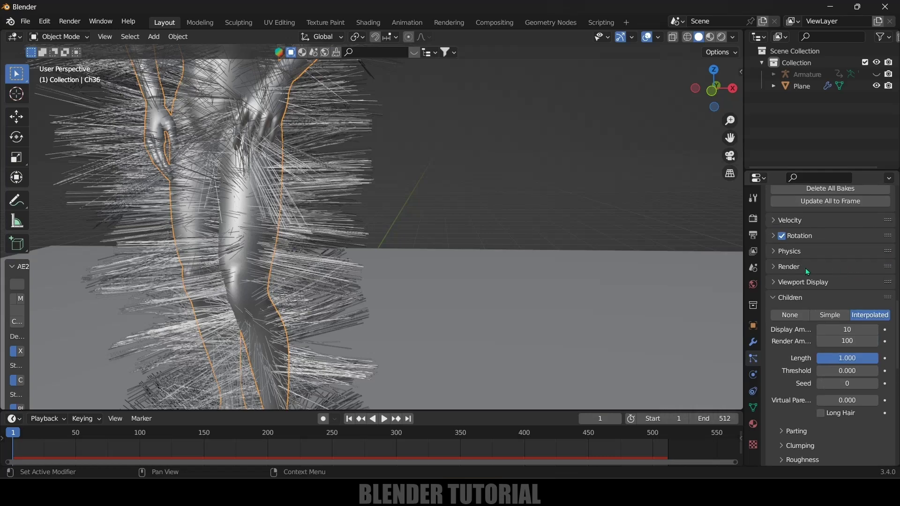
{"action": "left_click", "coordinate": [769, 270]}
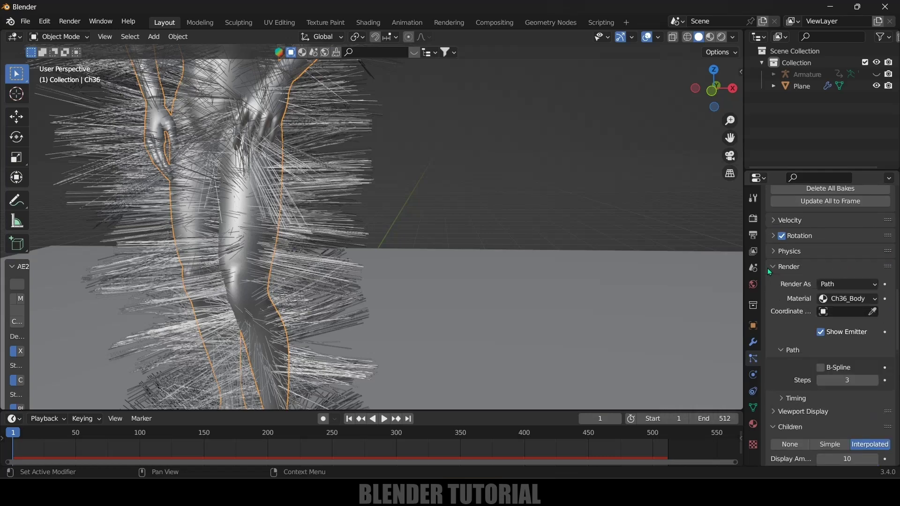
{"action": "left_click", "coordinate": [821, 332]}
{"action": "scroll", "coordinate": [560, 270], "scroll_direction": "down", "scroll_amount": 5}
{"action": "scroll", "coordinate": [813, 262], "scroll_direction": "up", "scroll_amount": 1}
{"action": "scroll", "coordinate": [812, 262], "scroll_direction": "up", "scroll_amount": 5}
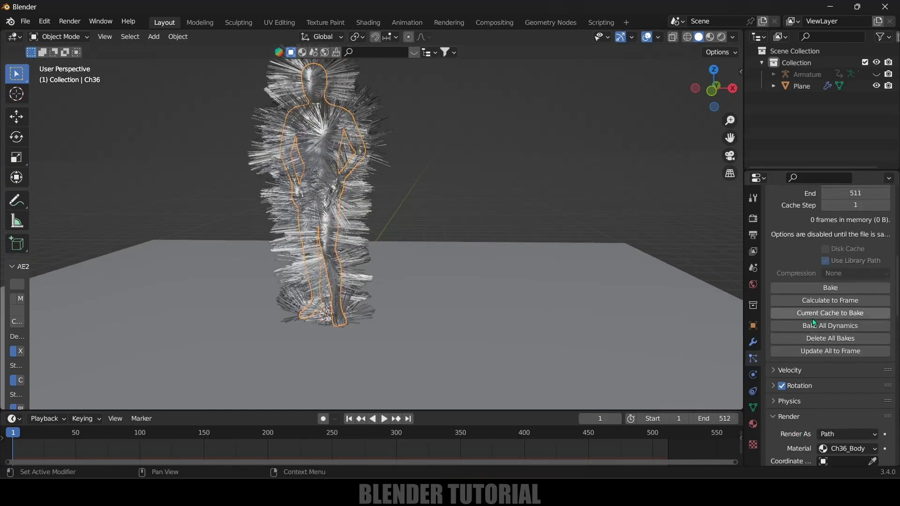
{"action": "scroll", "coordinate": [812, 261], "scroll_direction": "up", "scroll_amount": 2}
{"action": "scroll", "coordinate": [802, 246], "scroll_direction": "up", "scroll_amount": 1}
{"action": "scroll", "coordinate": [798, 317], "scroll_direction": "up", "scroll_amount": 3}
{"action": "scroll", "coordinate": [802, 394], "scroll_direction": "down", "scroll_amount": 3}
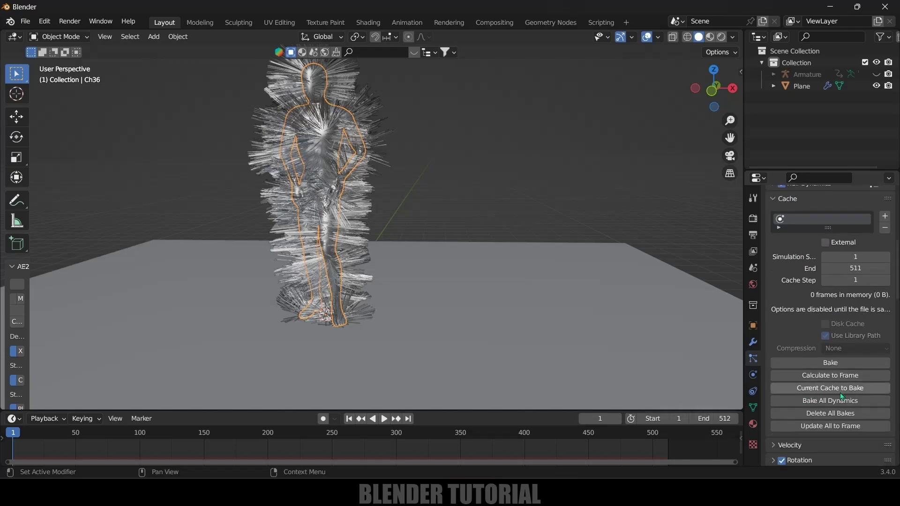
Bake the hair cache from the Cache panel, then play the timeline animation.
{"action": "left_click", "coordinate": [835, 366]}
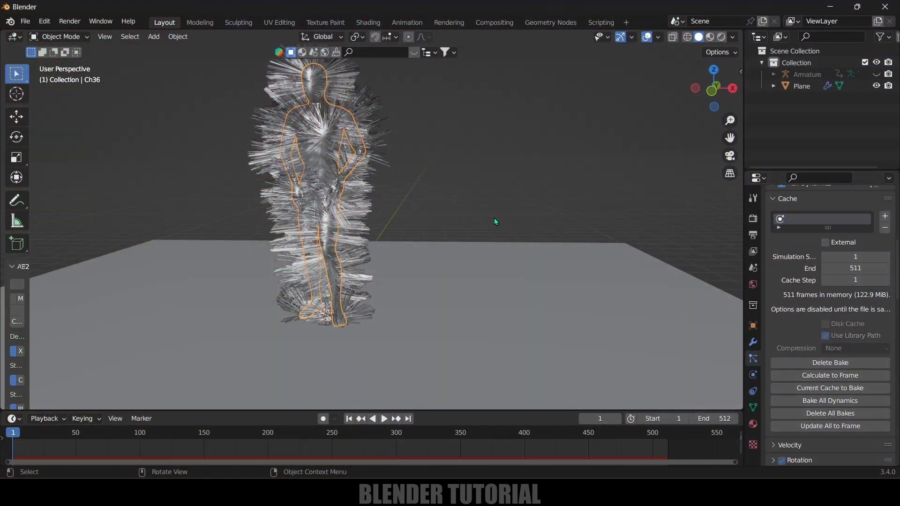
{"action": "scroll", "coordinate": [495, 221], "scroll_direction": "down", "scroll_amount": 3}
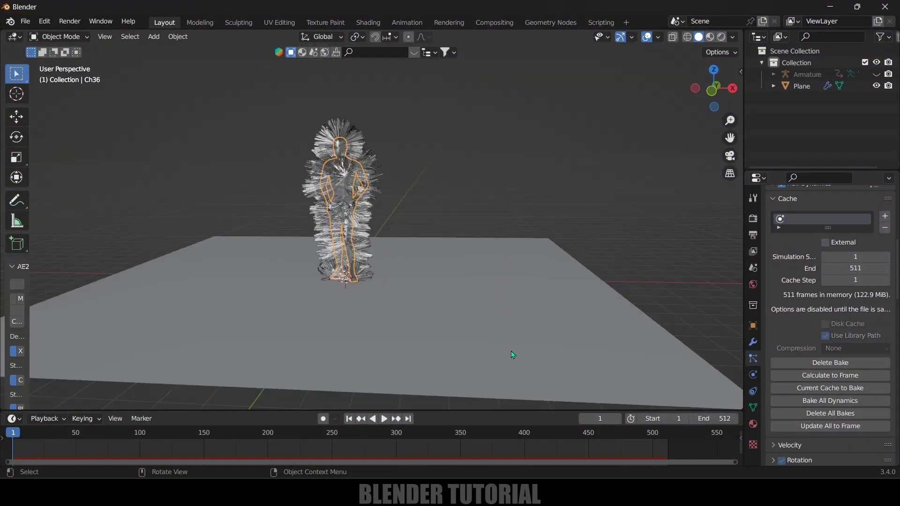
{"action": "left_click", "coordinate": [385, 420]}
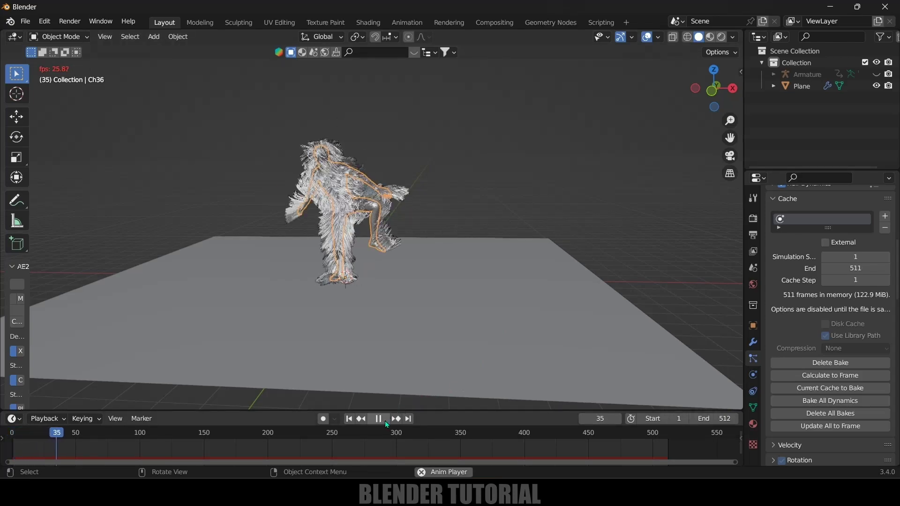